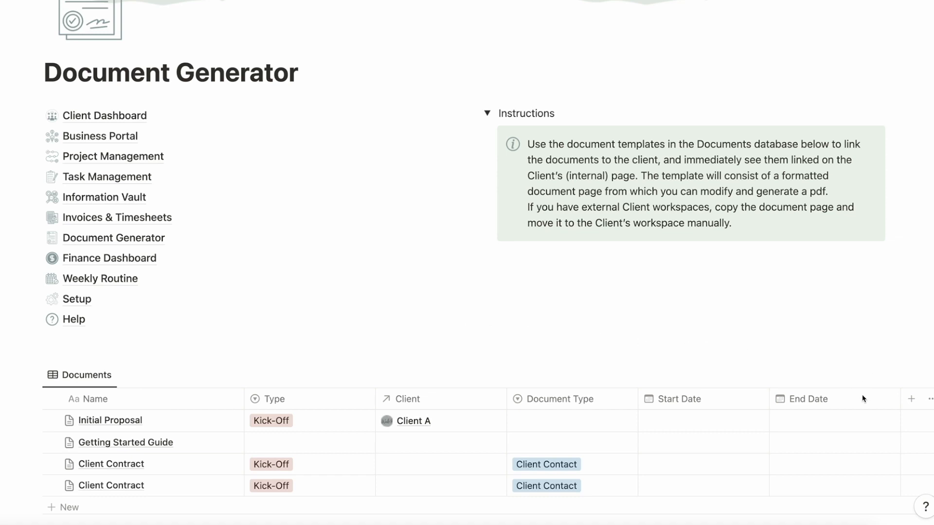
# Create a new document from the About Us template in the Documents database.
pyautogui.hscroll(2, 857, 401)
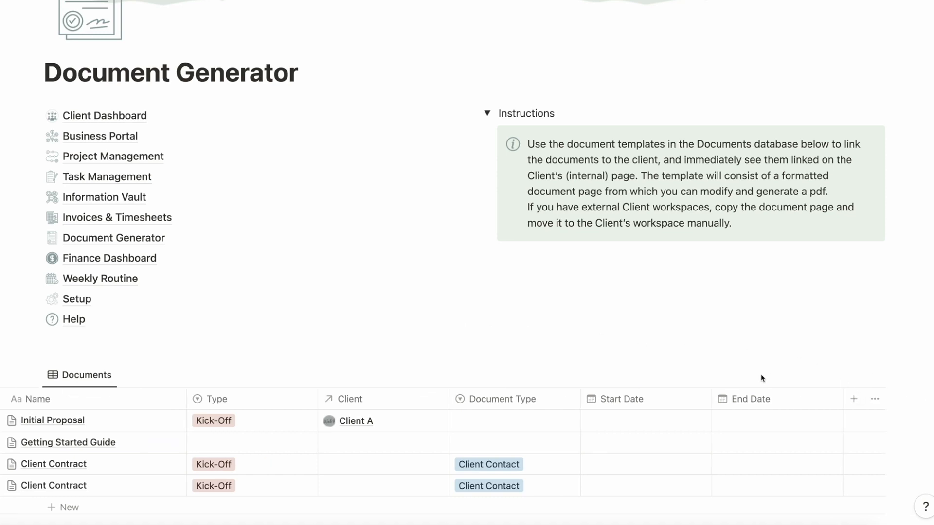
pyautogui.click(880, 375)
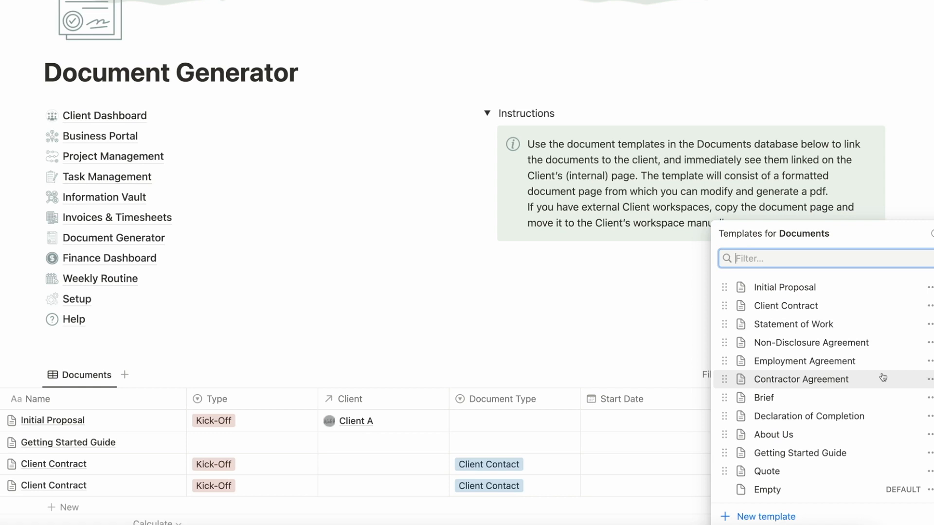
pyautogui.click(774, 435)
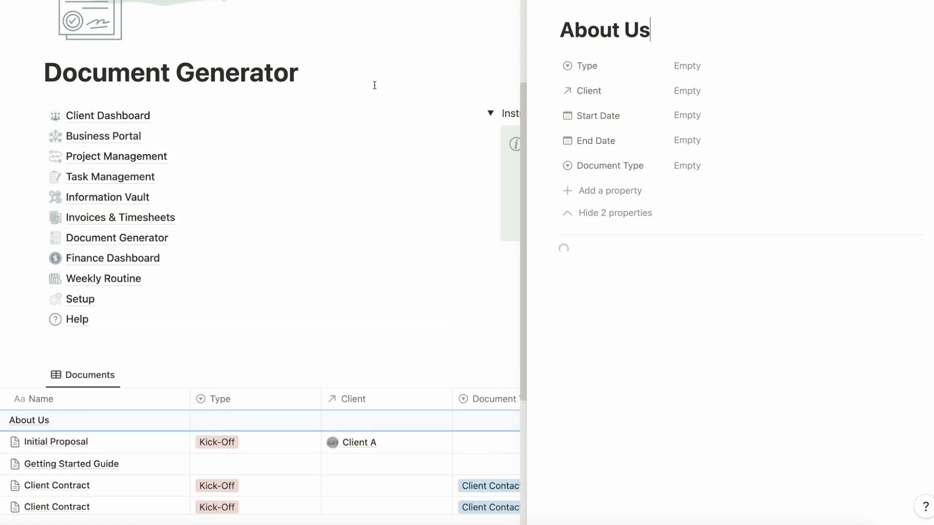
# Link the new About Us document to Client A and set its Type to Kick-Off.
pyautogui.click(702, 92)
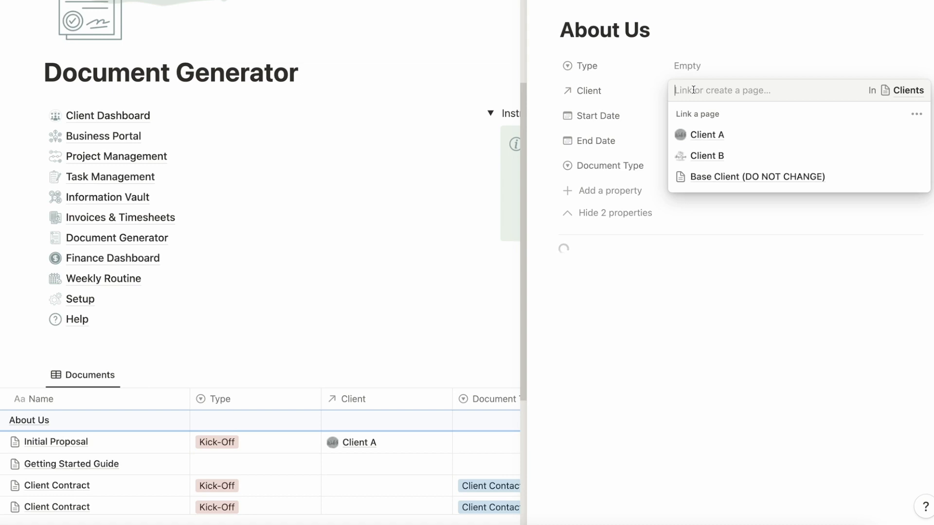
pyautogui.click(714, 140)
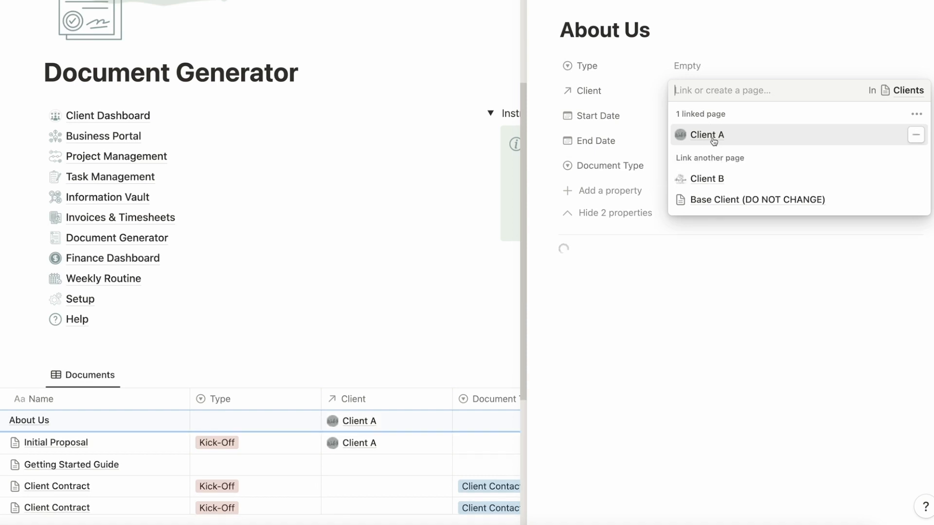
pyautogui.click(679, 33)
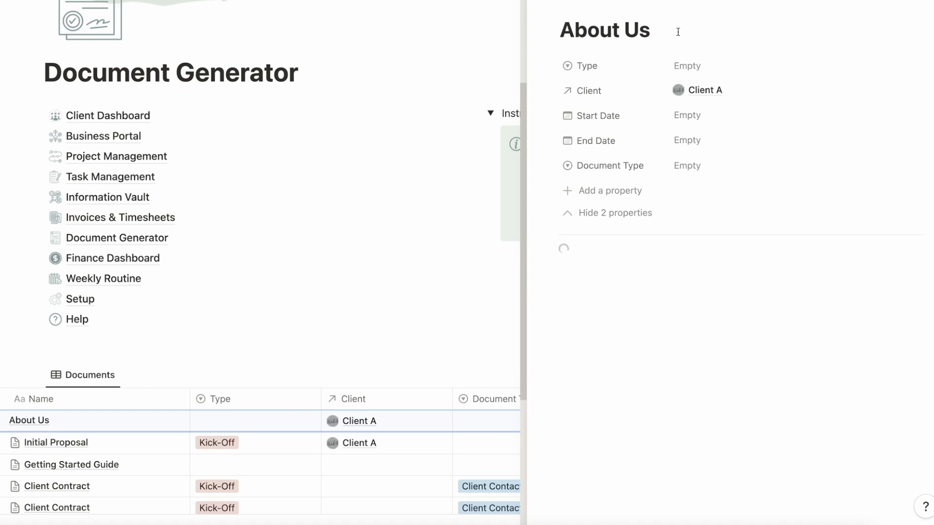
pyautogui.click(691, 65)
pyautogui.click(707, 110)
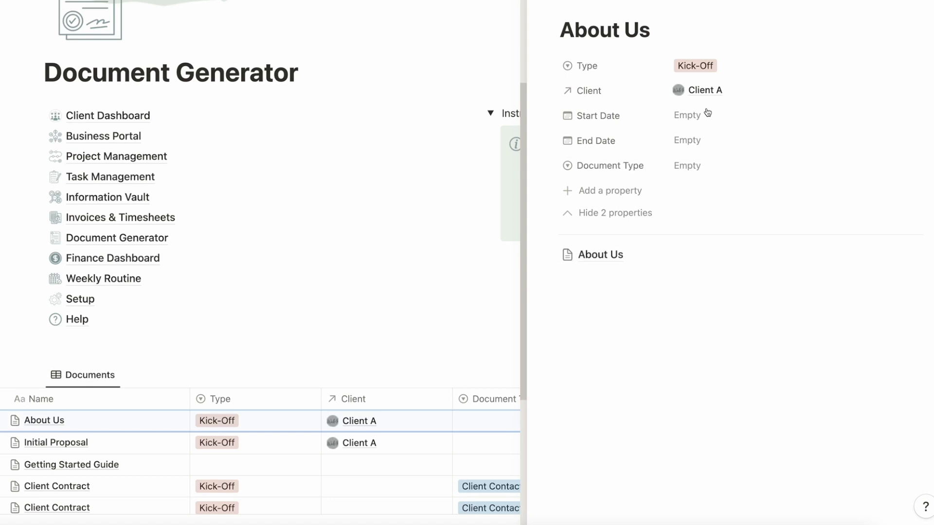
# Open the About Us page nested in the new document, review its sections from Introduction to Feedback Form, and close it.
pyautogui.click(598, 255)
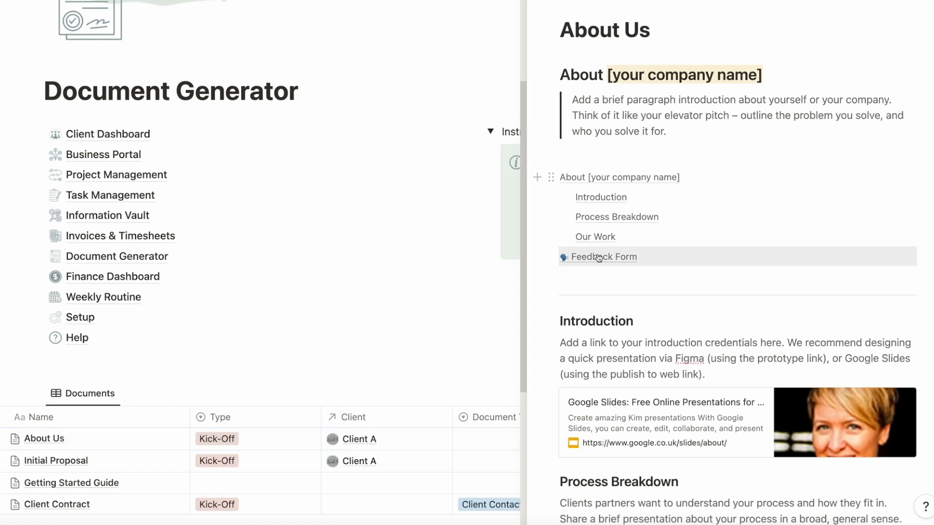
pyautogui.click(602, 197)
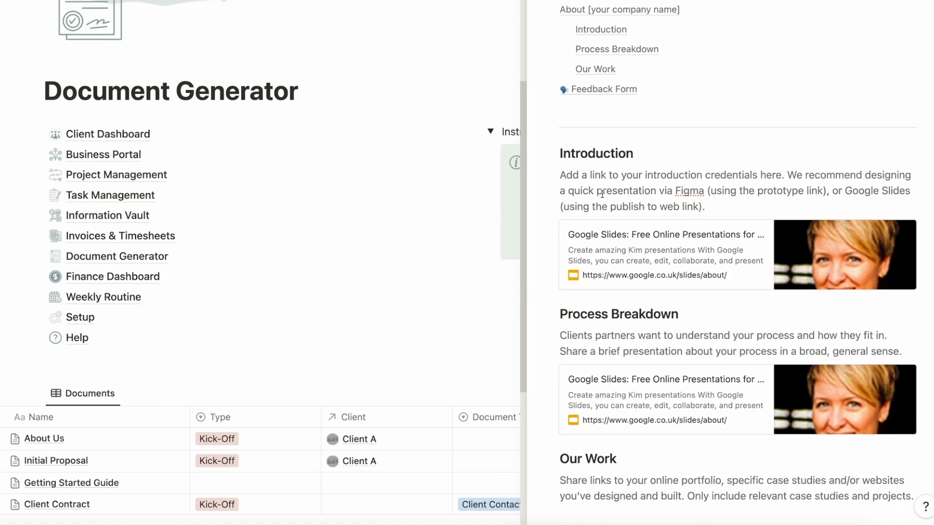
pyautogui.scroll(-7, 602, 197)
pyautogui.scroll(5, 602, 197)
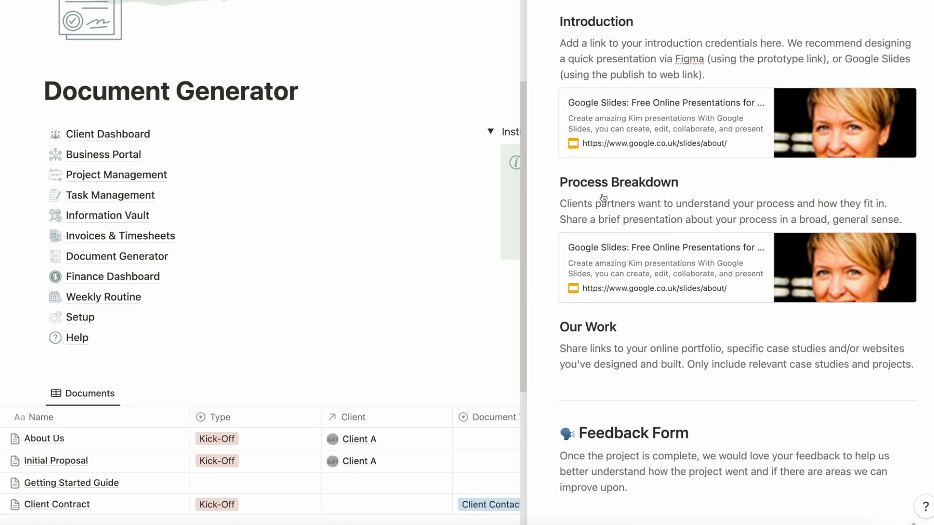
pyautogui.scroll(-1, 602, 194)
pyautogui.scroll(-1, 602, 194)
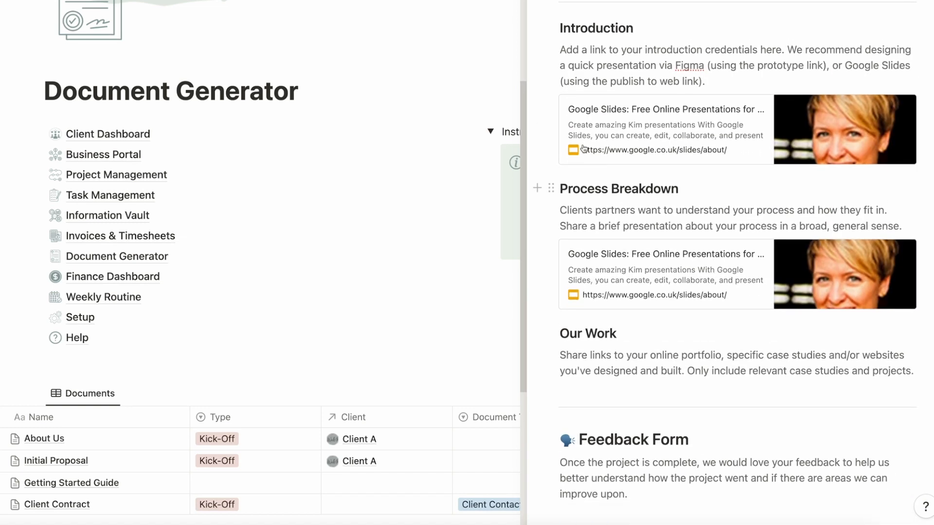
pyautogui.click(538, 1)
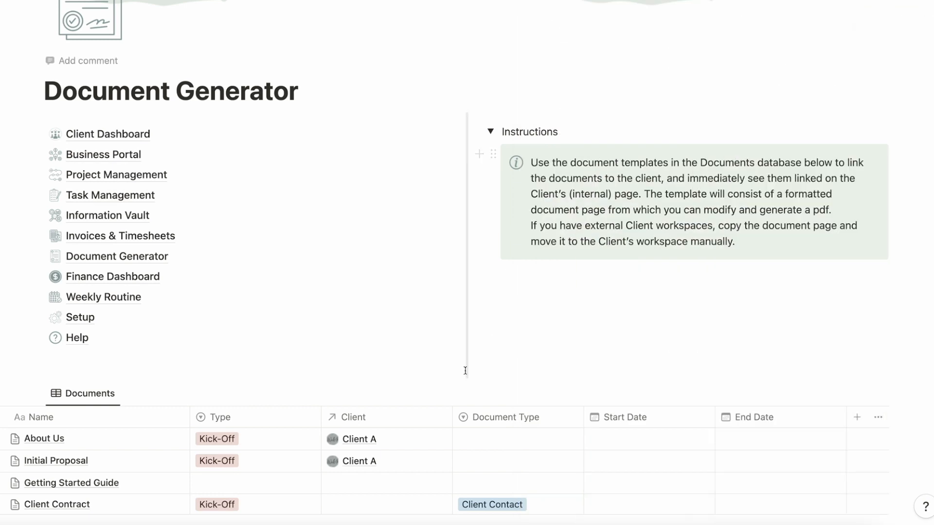
# Open the Initial Proposal template for editing, review its nested proposal page and structure guidelines, and return to the Document Generator.
pyautogui.click(876, 379)
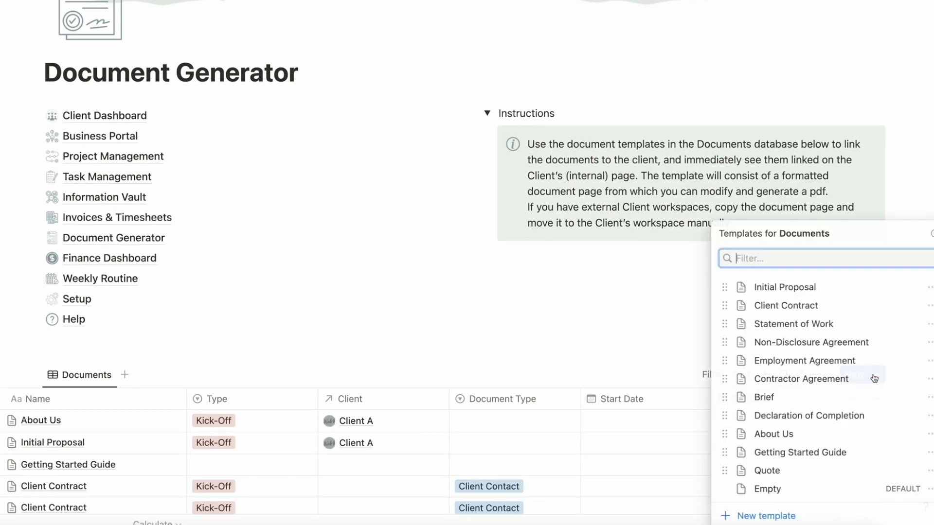
pyautogui.click(930, 290)
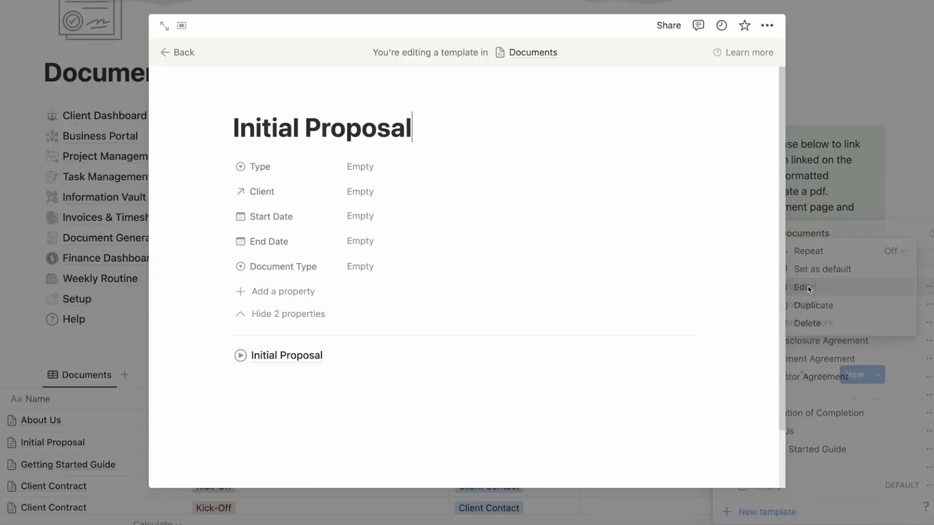
pyautogui.click(798, 288)
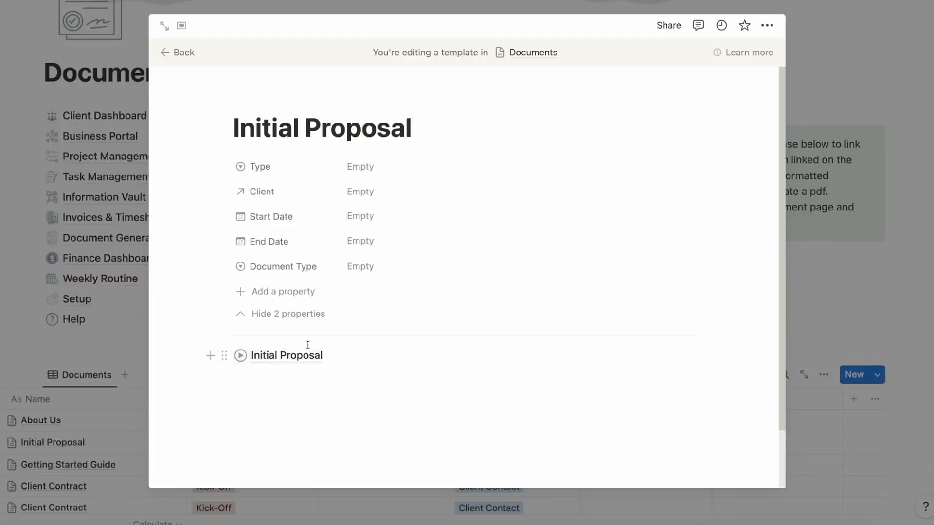
pyautogui.click(292, 358)
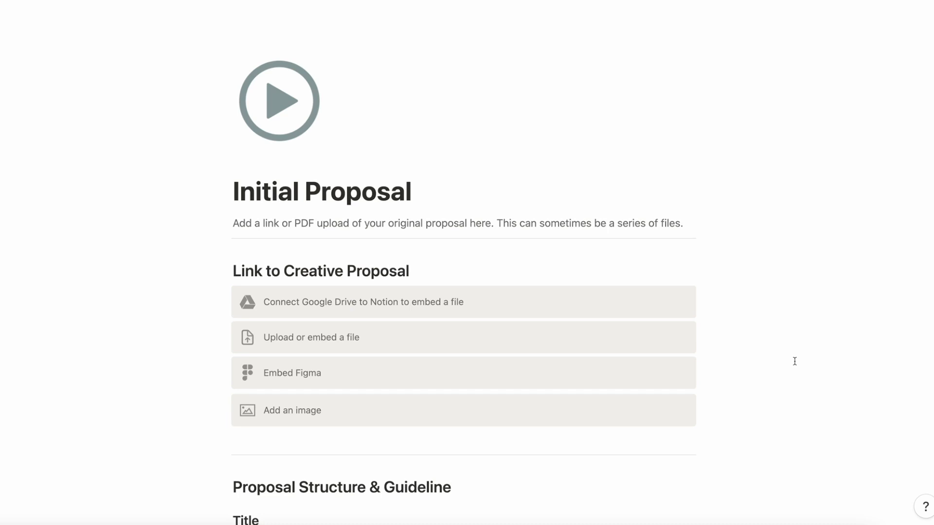
pyautogui.scroll(-10, 794, 361)
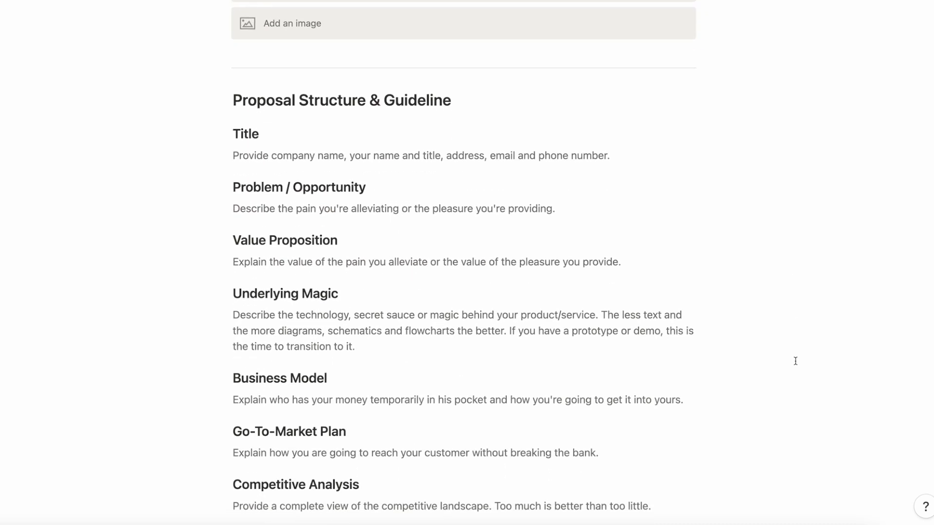
pyautogui.scroll(10, 551, 438)
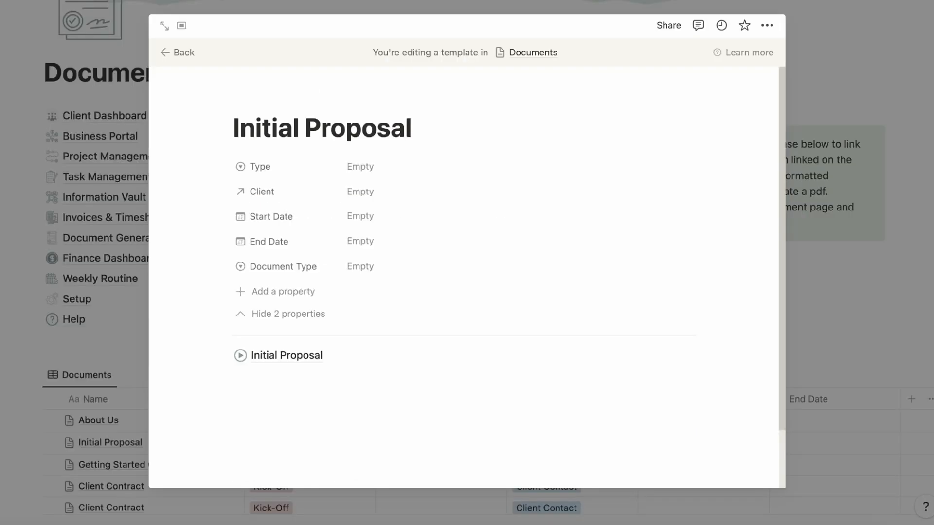
pyautogui.click(170, 52)
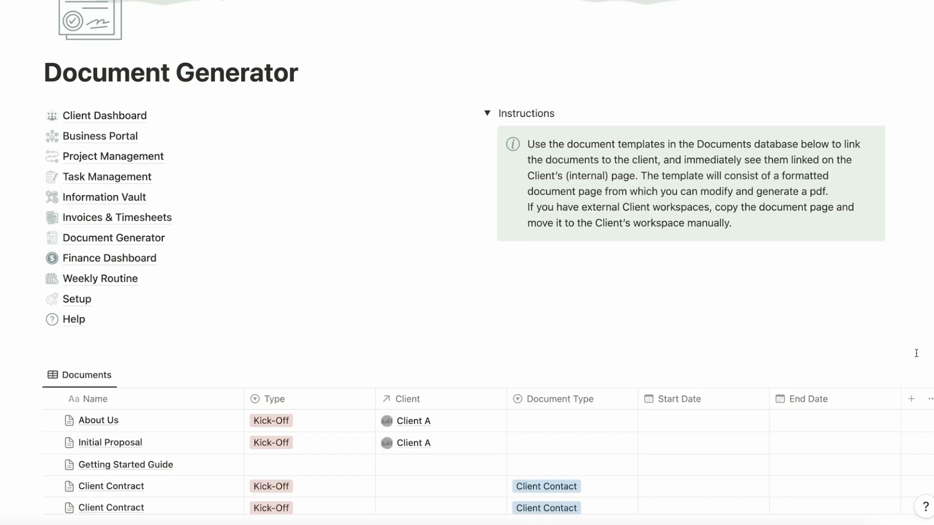
# Open the About Us template for editing, review the content of its nested page, and return to the Document Generator.
pyautogui.click(879, 375)
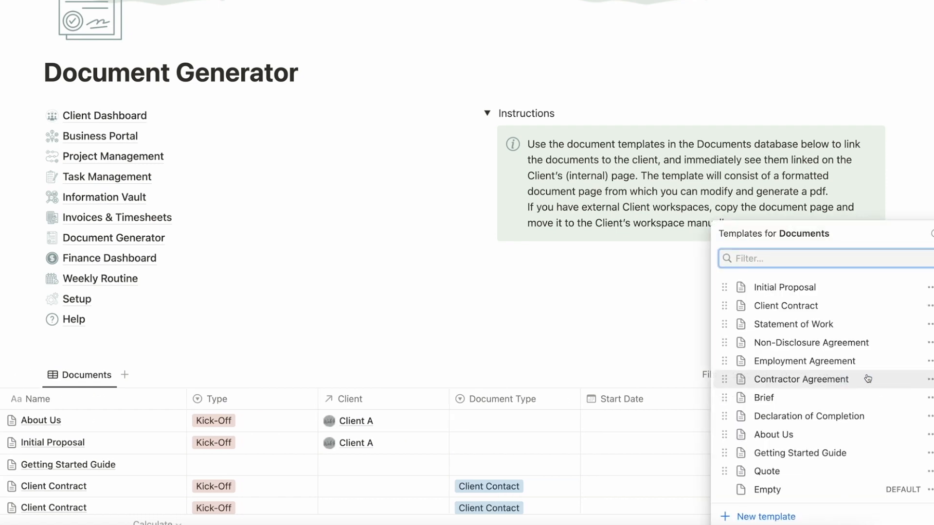
pyautogui.click(928, 434)
pyautogui.click(805, 432)
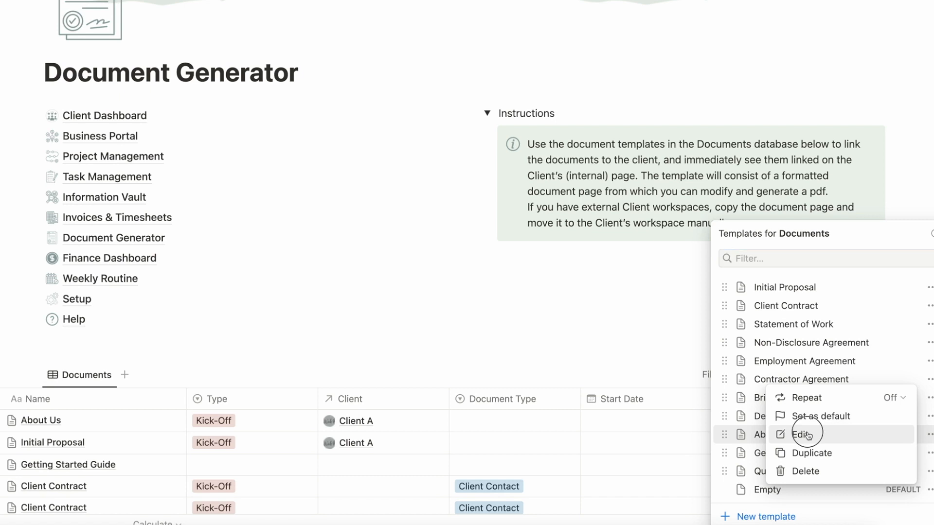
pyautogui.click(261, 357)
pyautogui.scroll(-3, 380, 321)
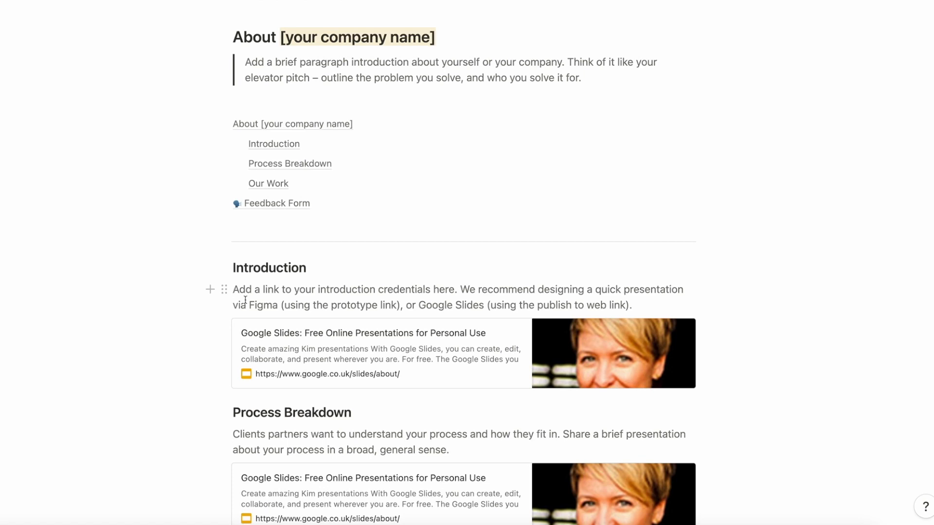
pyautogui.scroll(-5, 245, 304)
pyautogui.scroll(-1, 247, 305)
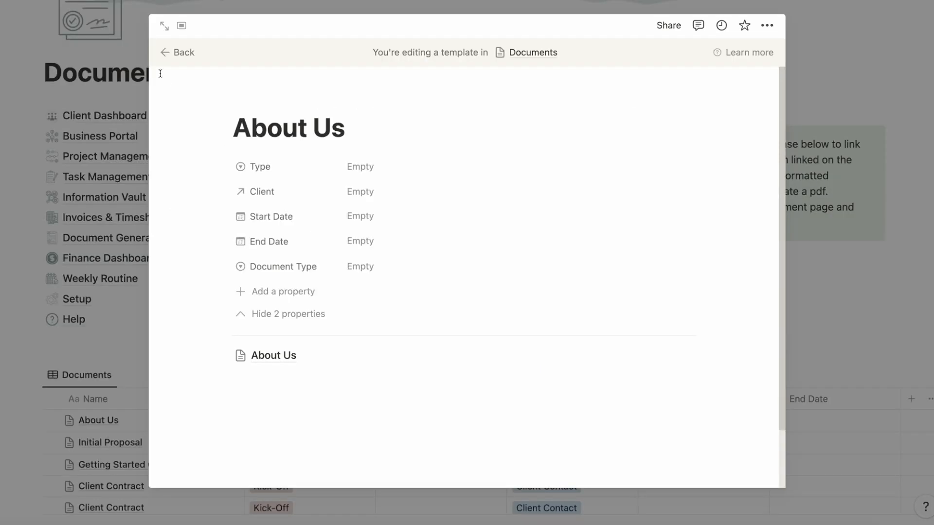
pyautogui.click(178, 52)
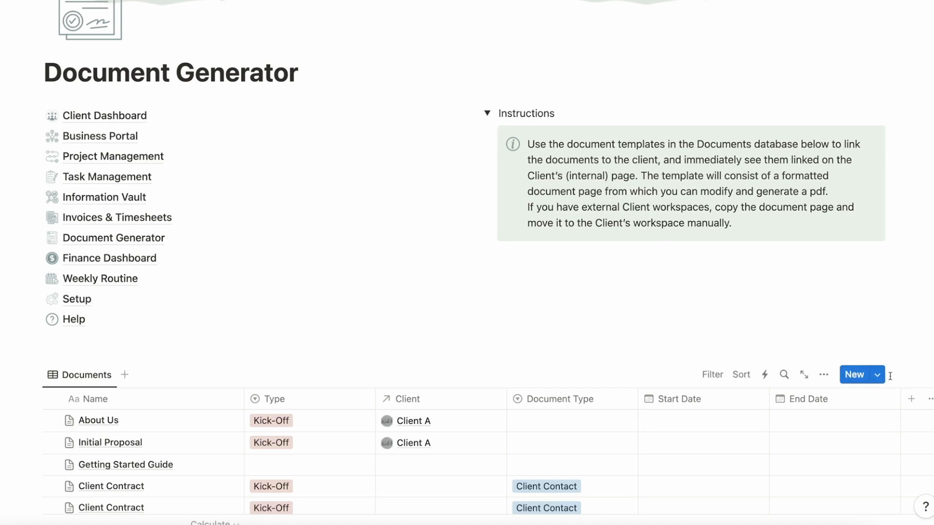
pyautogui.click(878, 376)
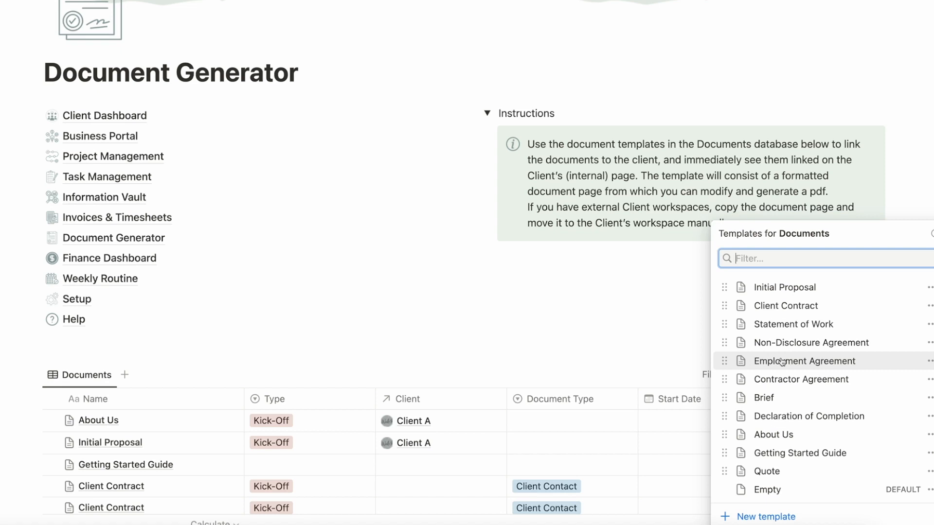
pyautogui.click(392, 340)
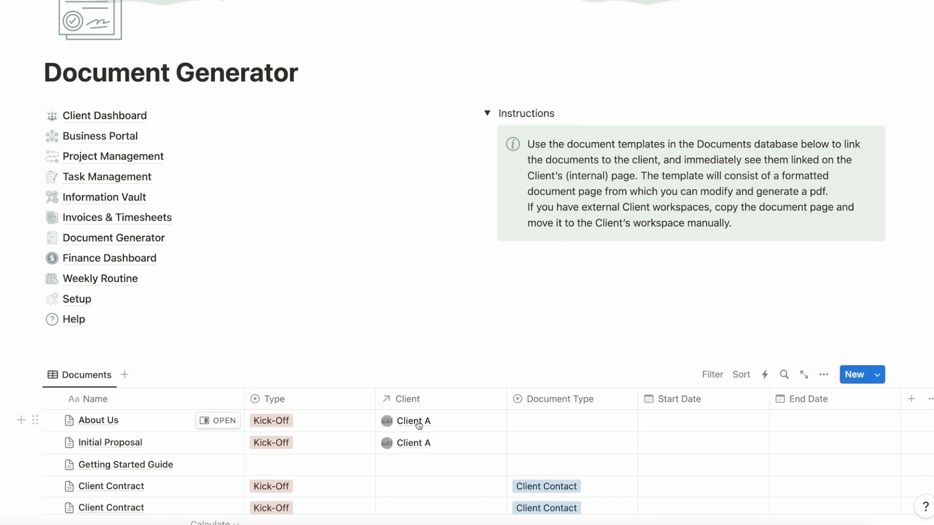
# Open Client A's page from the Client Dashboard and create a document from the Client Contract template in its Documents section.
pyautogui.click(105, 116)
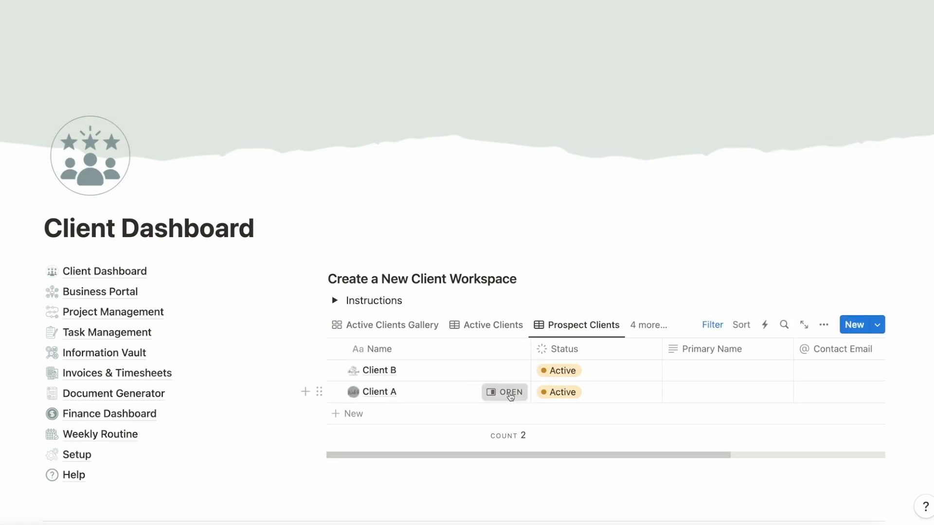
pyautogui.click(506, 393)
pyautogui.scroll(-5, 605, 368)
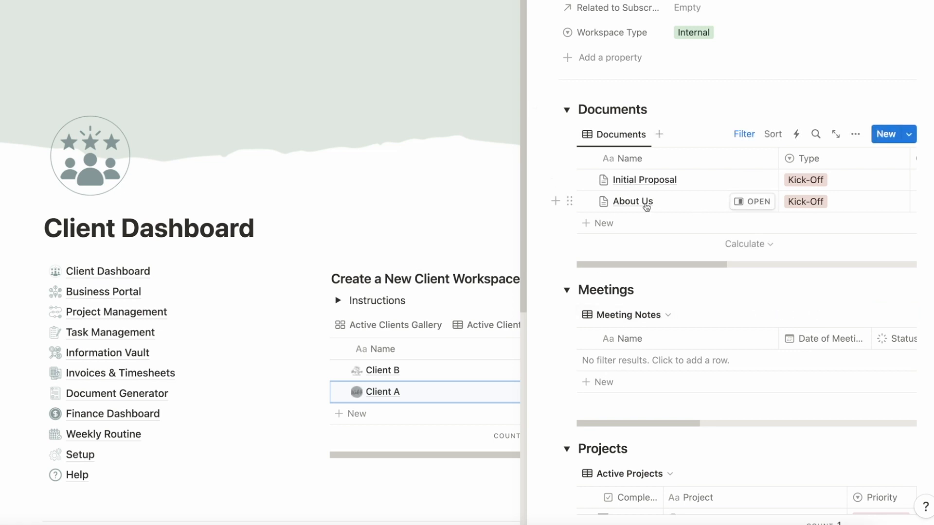
pyautogui.click(908, 139)
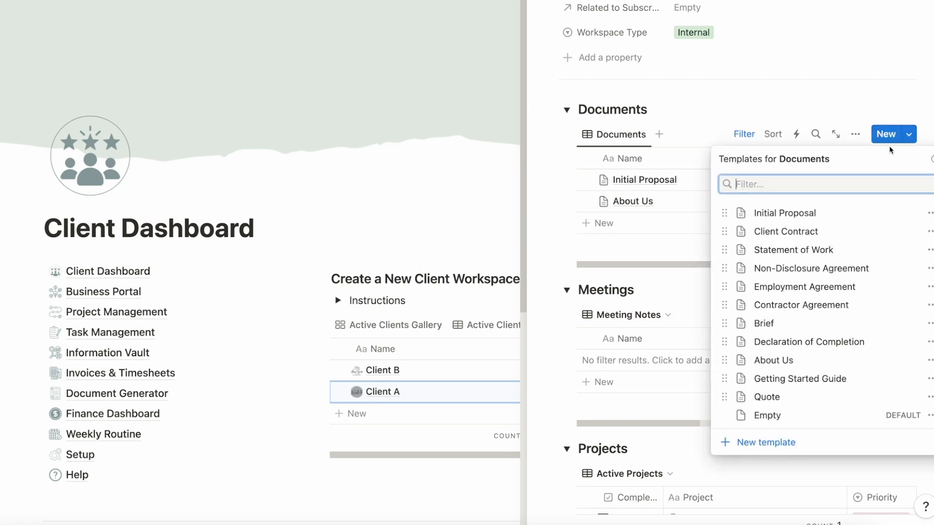
pyautogui.click(782, 231)
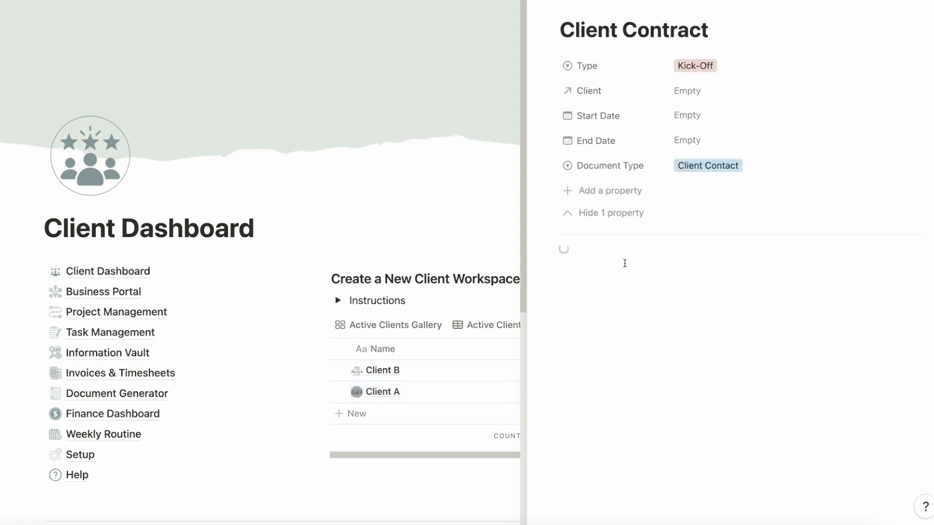
# Open the Client Contract page nested in the new document and review it from the terms through the signatures and contact details.
pyautogui.moveTo(617, 260)
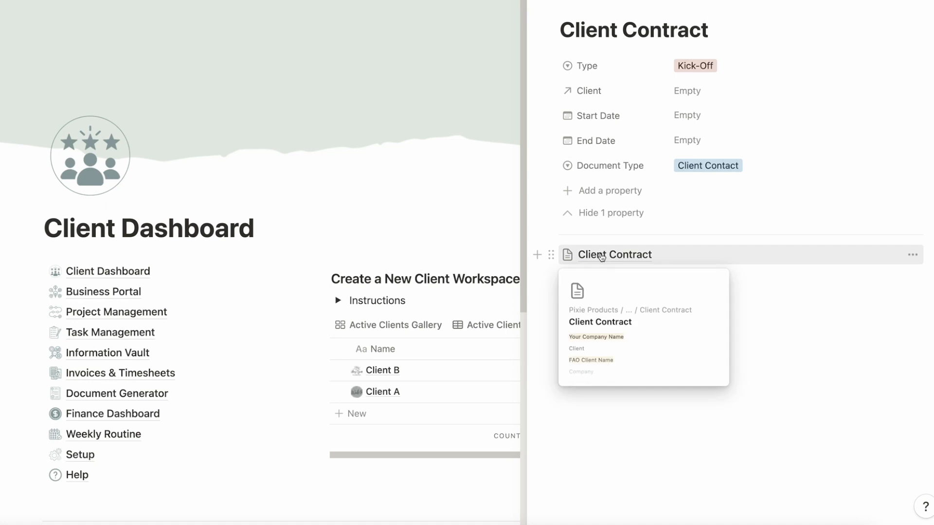
pyautogui.click(601, 255)
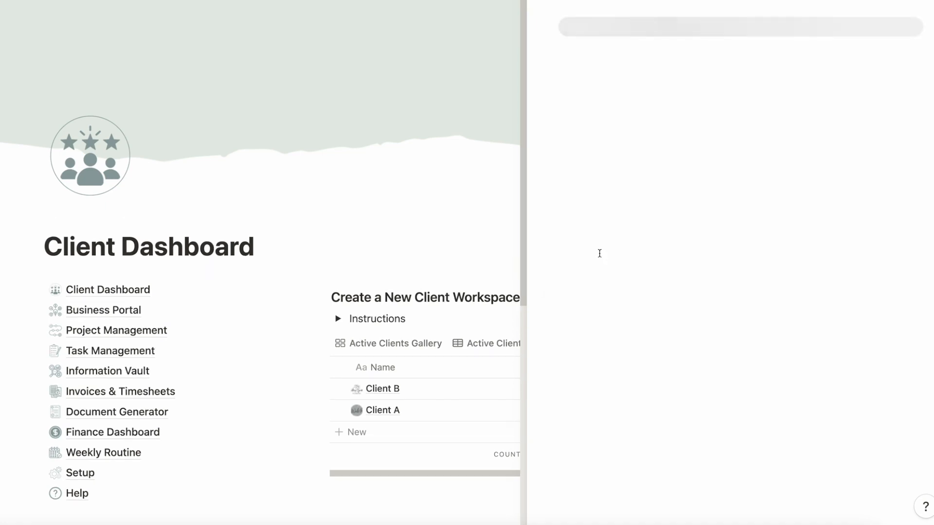
pyautogui.scroll(-15, 600, 253)
pyautogui.scroll(-10, 599, 252)
pyautogui.scroll(-10, 599, 253)
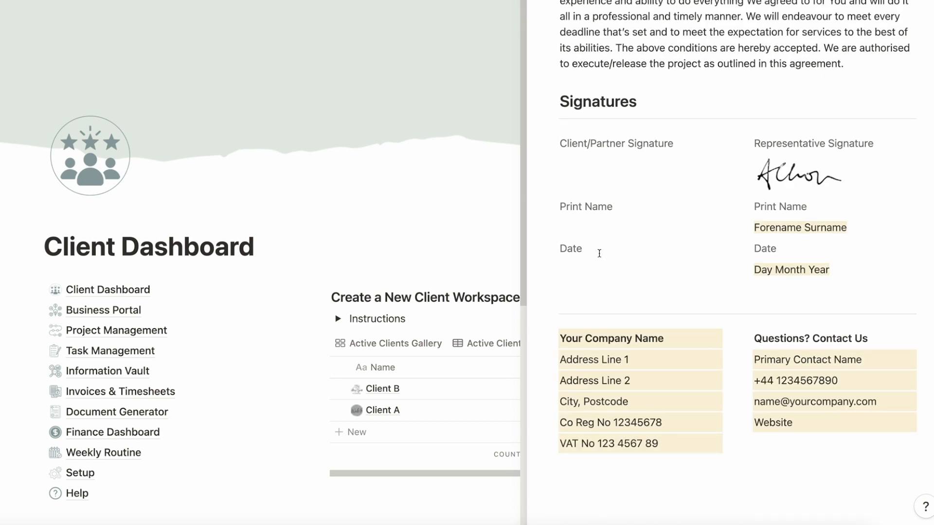
pyautogui.scroll(20, 600, 252)
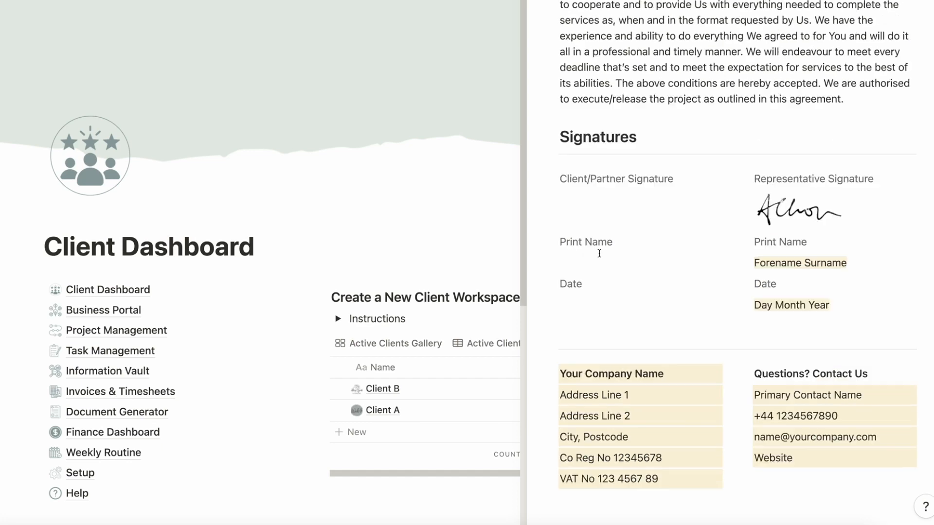
pyautogui.scroll(5, 599, 252)
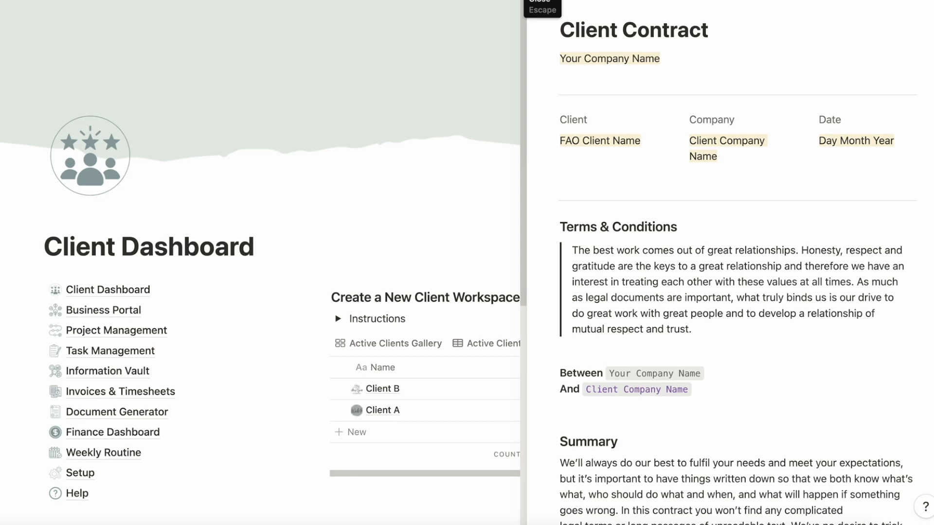
# Close the Client Contract page, reopen Client A's page from the Client Dashboard, and review its properties and linked Documents section.
pyautogui.press('Escape')
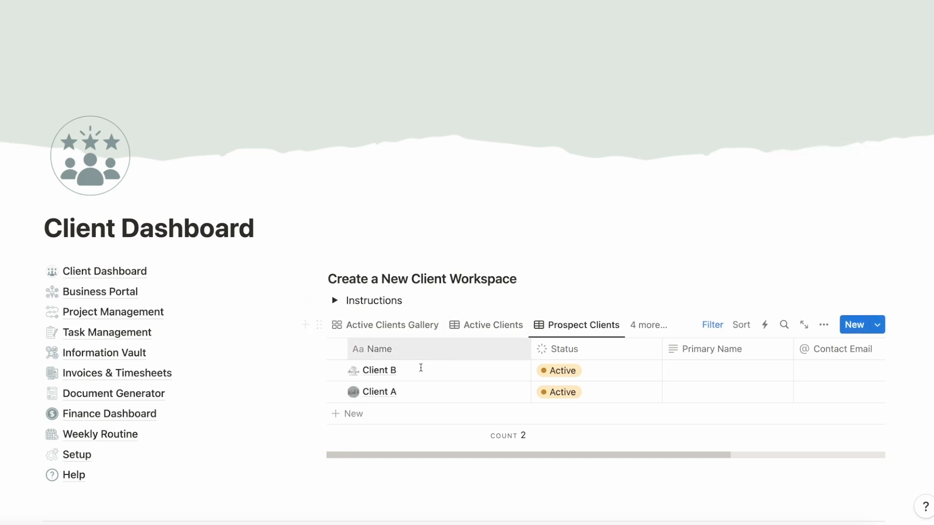
pyautogui.click(512, 394)
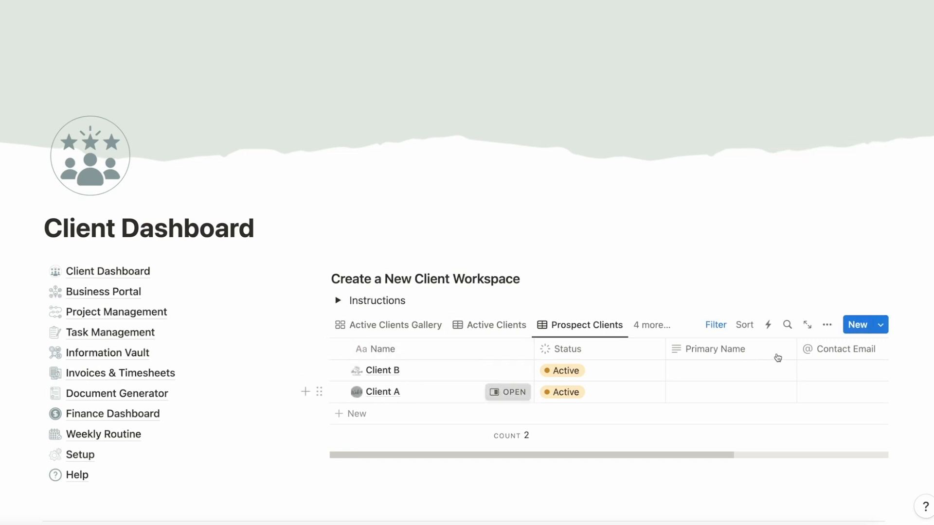
pyautogui.scroll(-3, 693, 370)
pyautogui.scroll(-6, 692, 370)
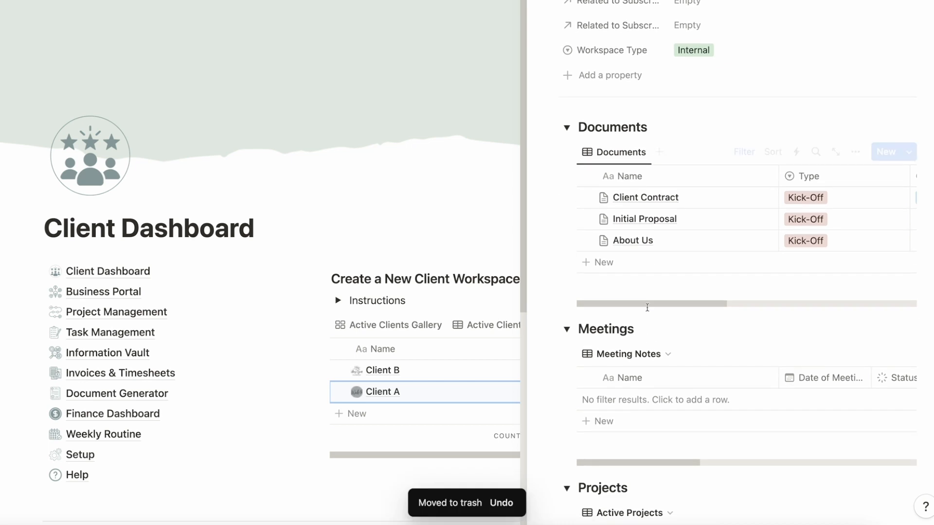
pyautogui.scroll(5, 627, 211)
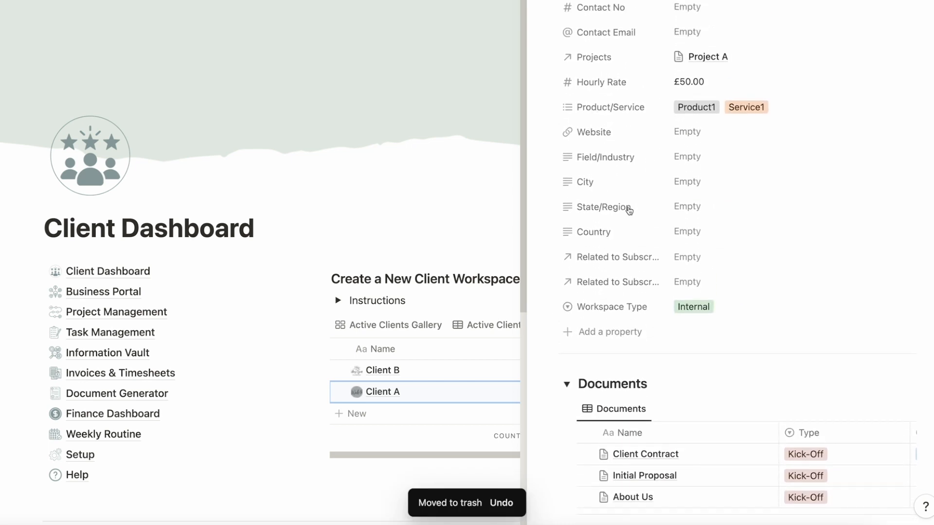
pyautogui.scroll(-1, 627, 211)
pyautogui.scroll(3, 610, 279)
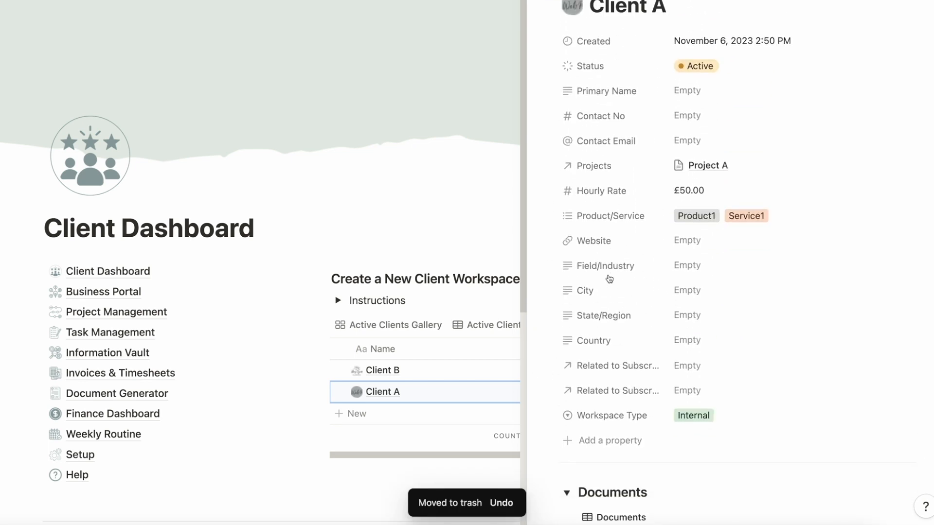
pyautogui.scroll(-7, 633, 275)
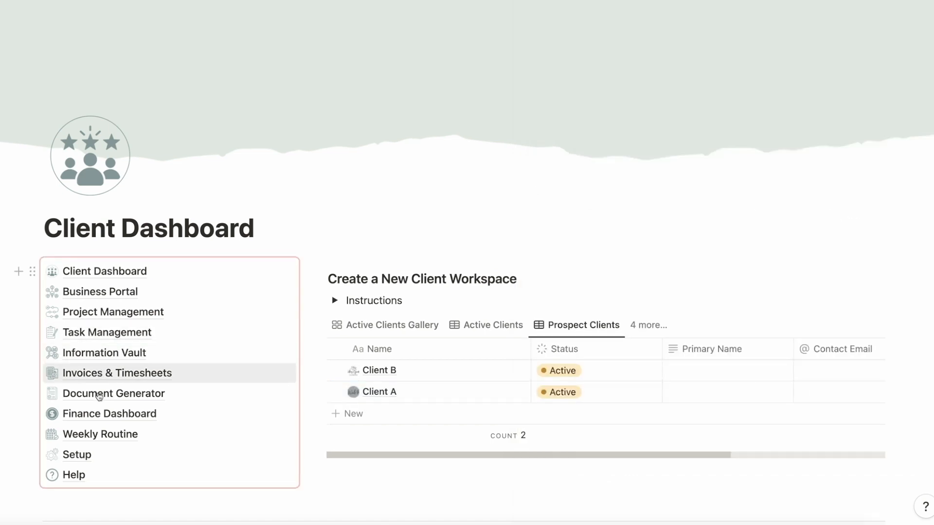
# Open the Document Generator and examine the client links in its Documents database alongside the instructions.
pyautogui.click(98, 395)
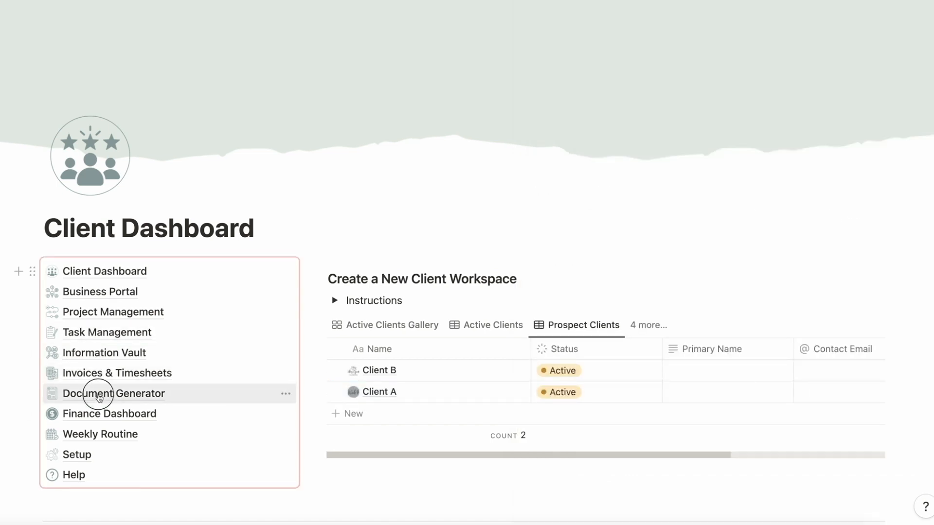
pyautogui.scroll(-7, 333, 287)
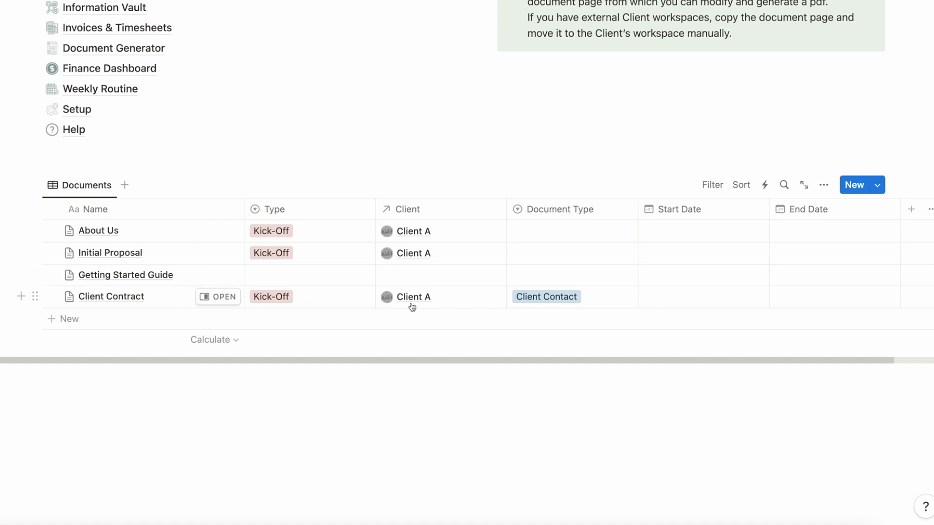
pyautogui.scroll(3, 412, 307)
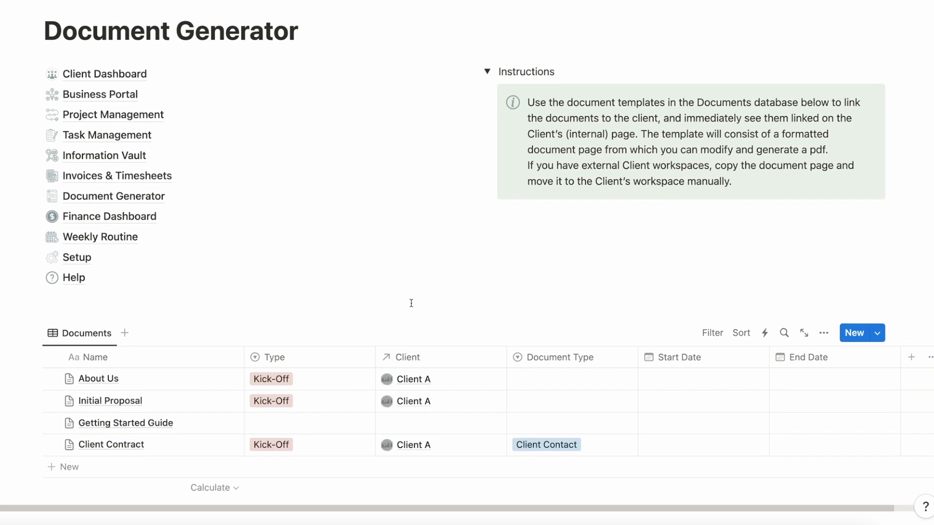